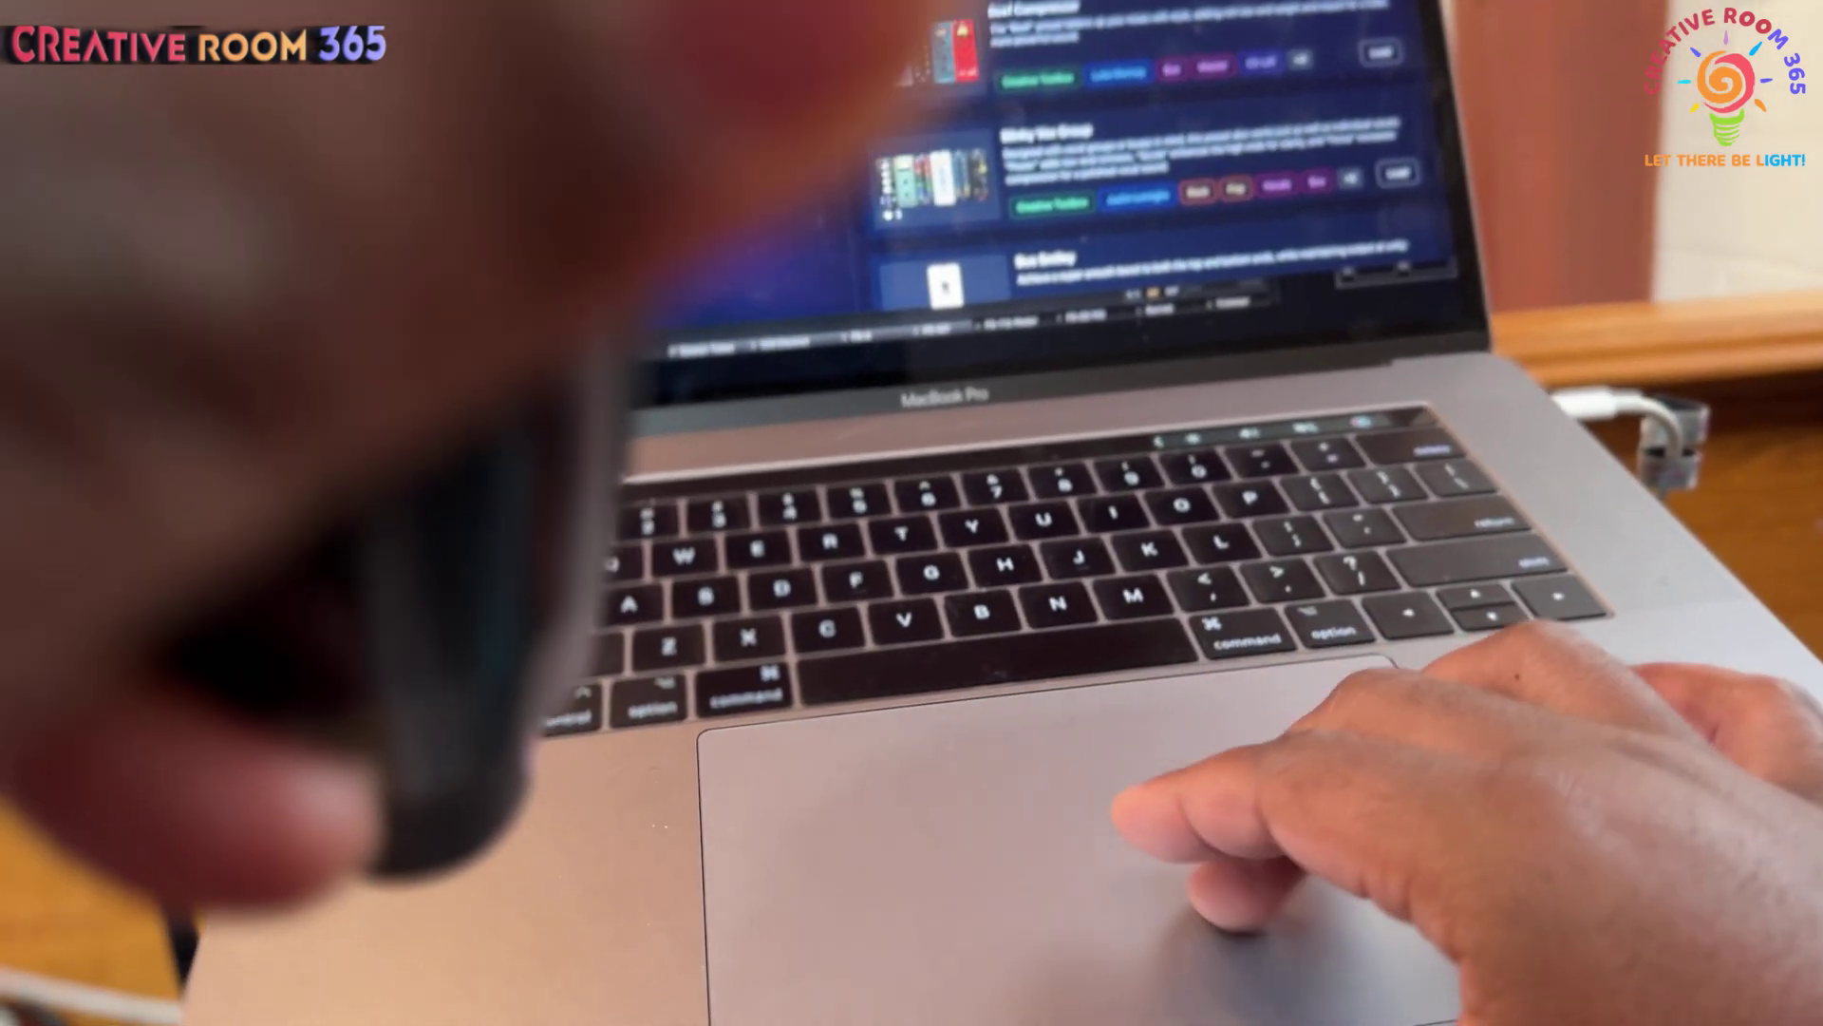
scroll(1197, 171, down, 3)
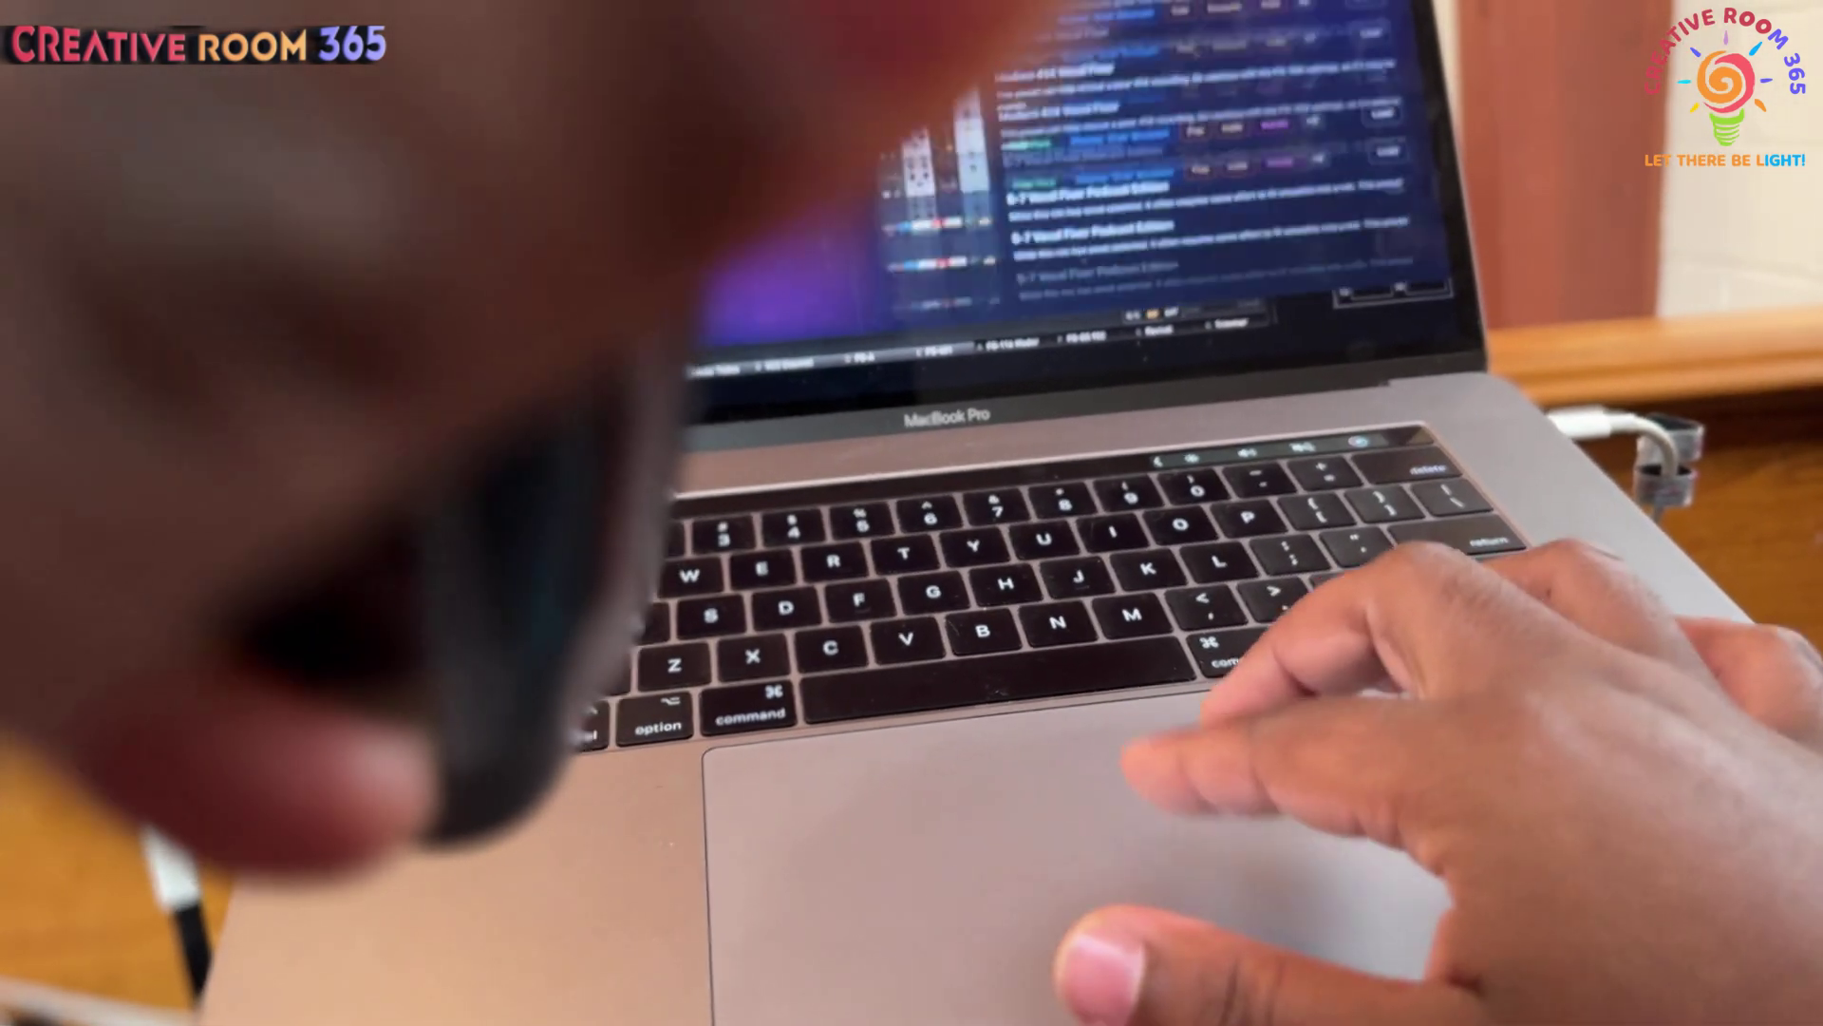
scroll(1197, 171, down, 3)
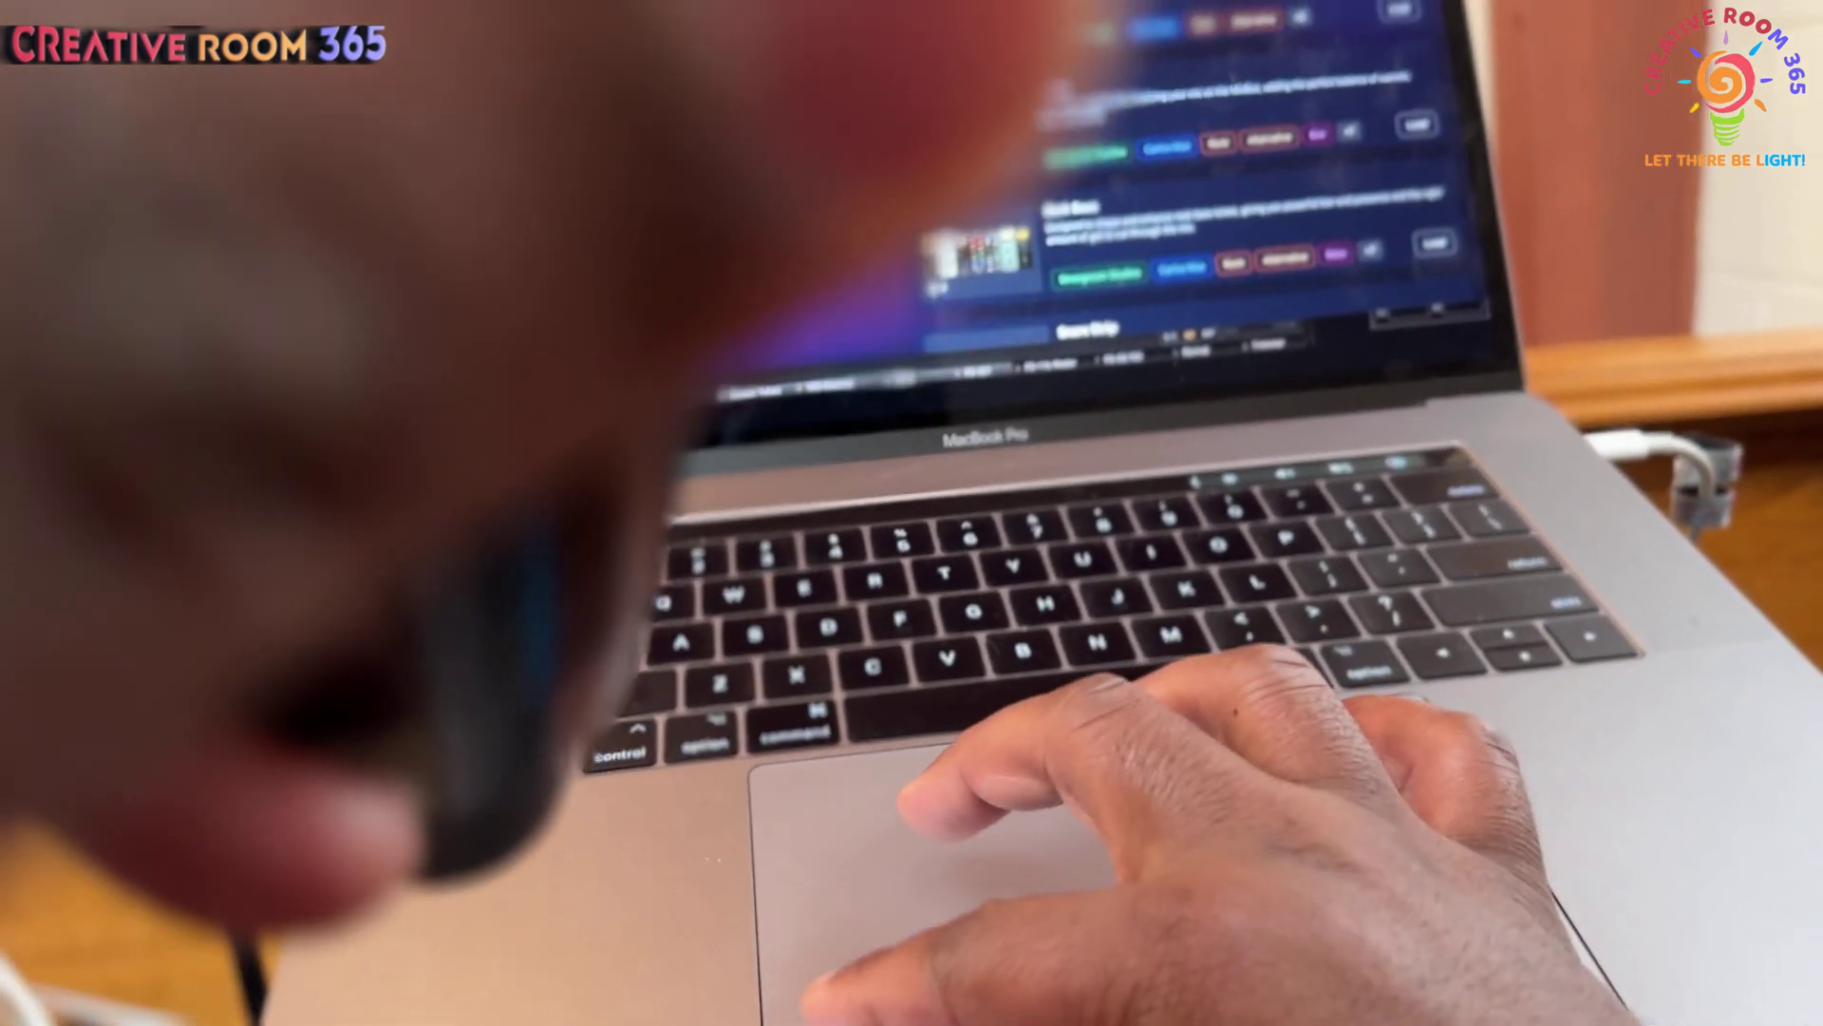
Load the chosen preset's plugin chain into the rack and return to the vocal channel strip.
click(1196, 257)
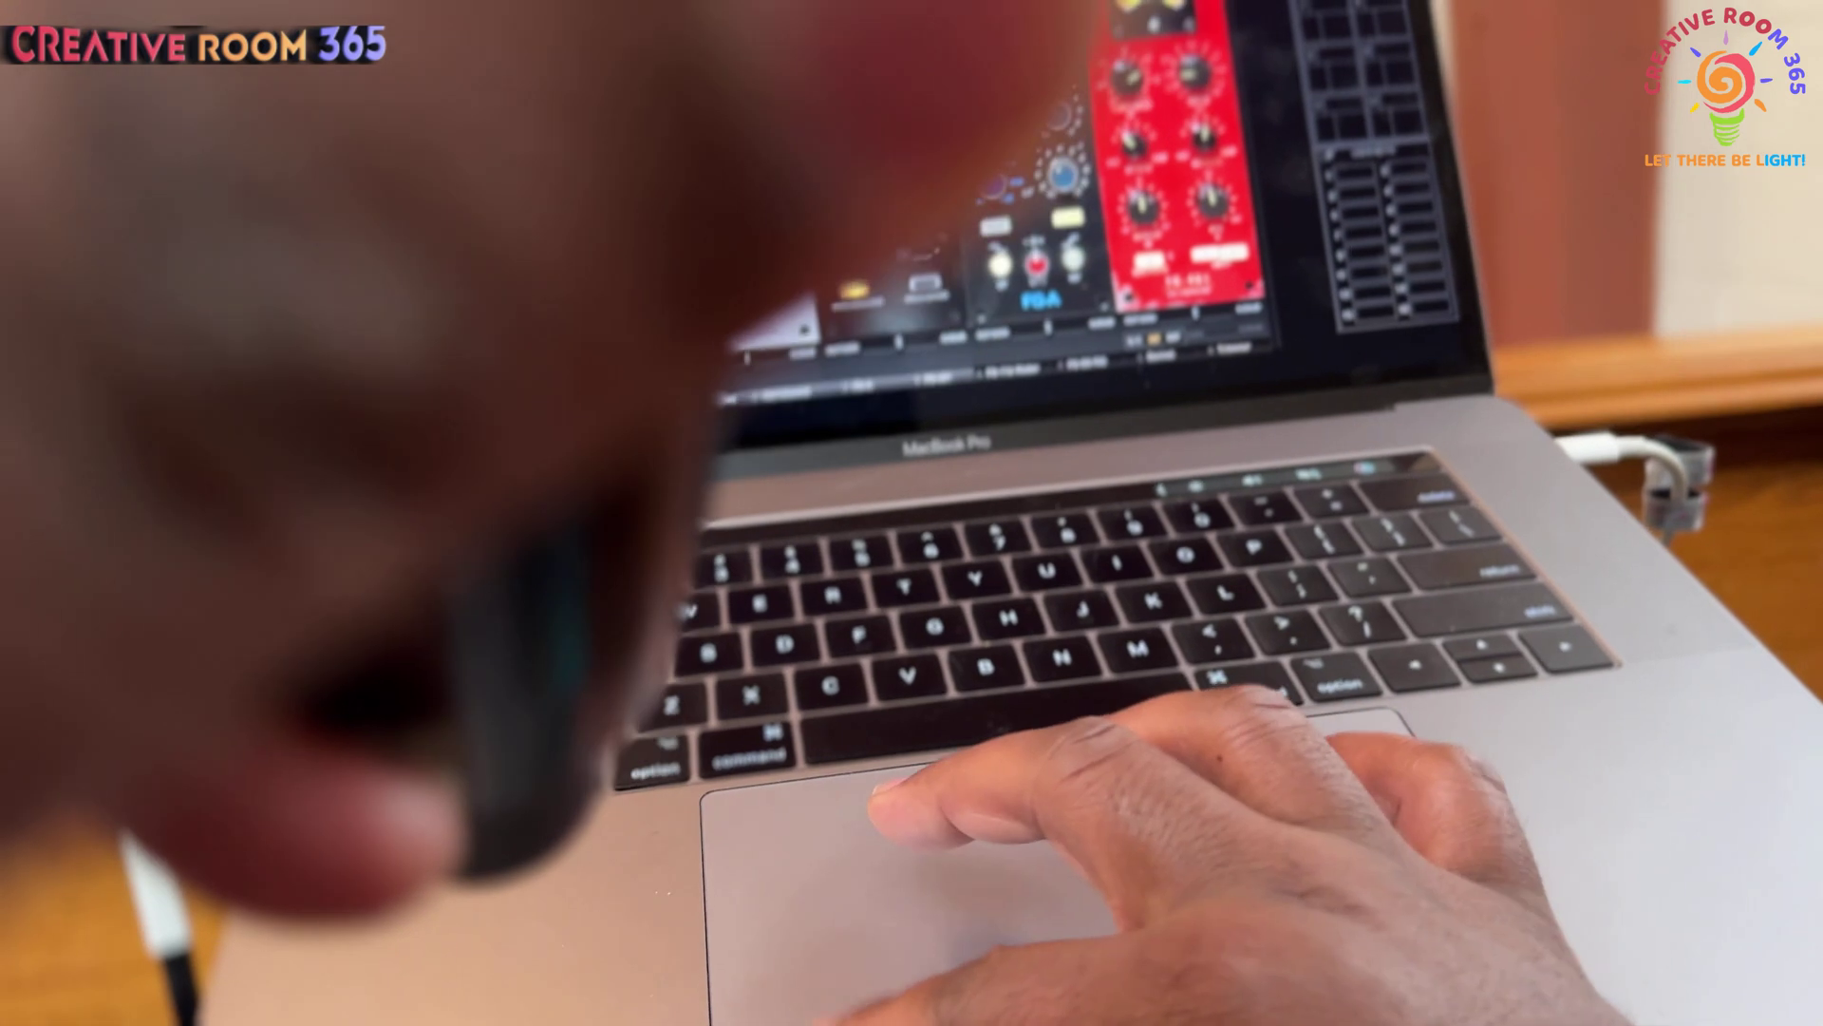
click(1197, 257)
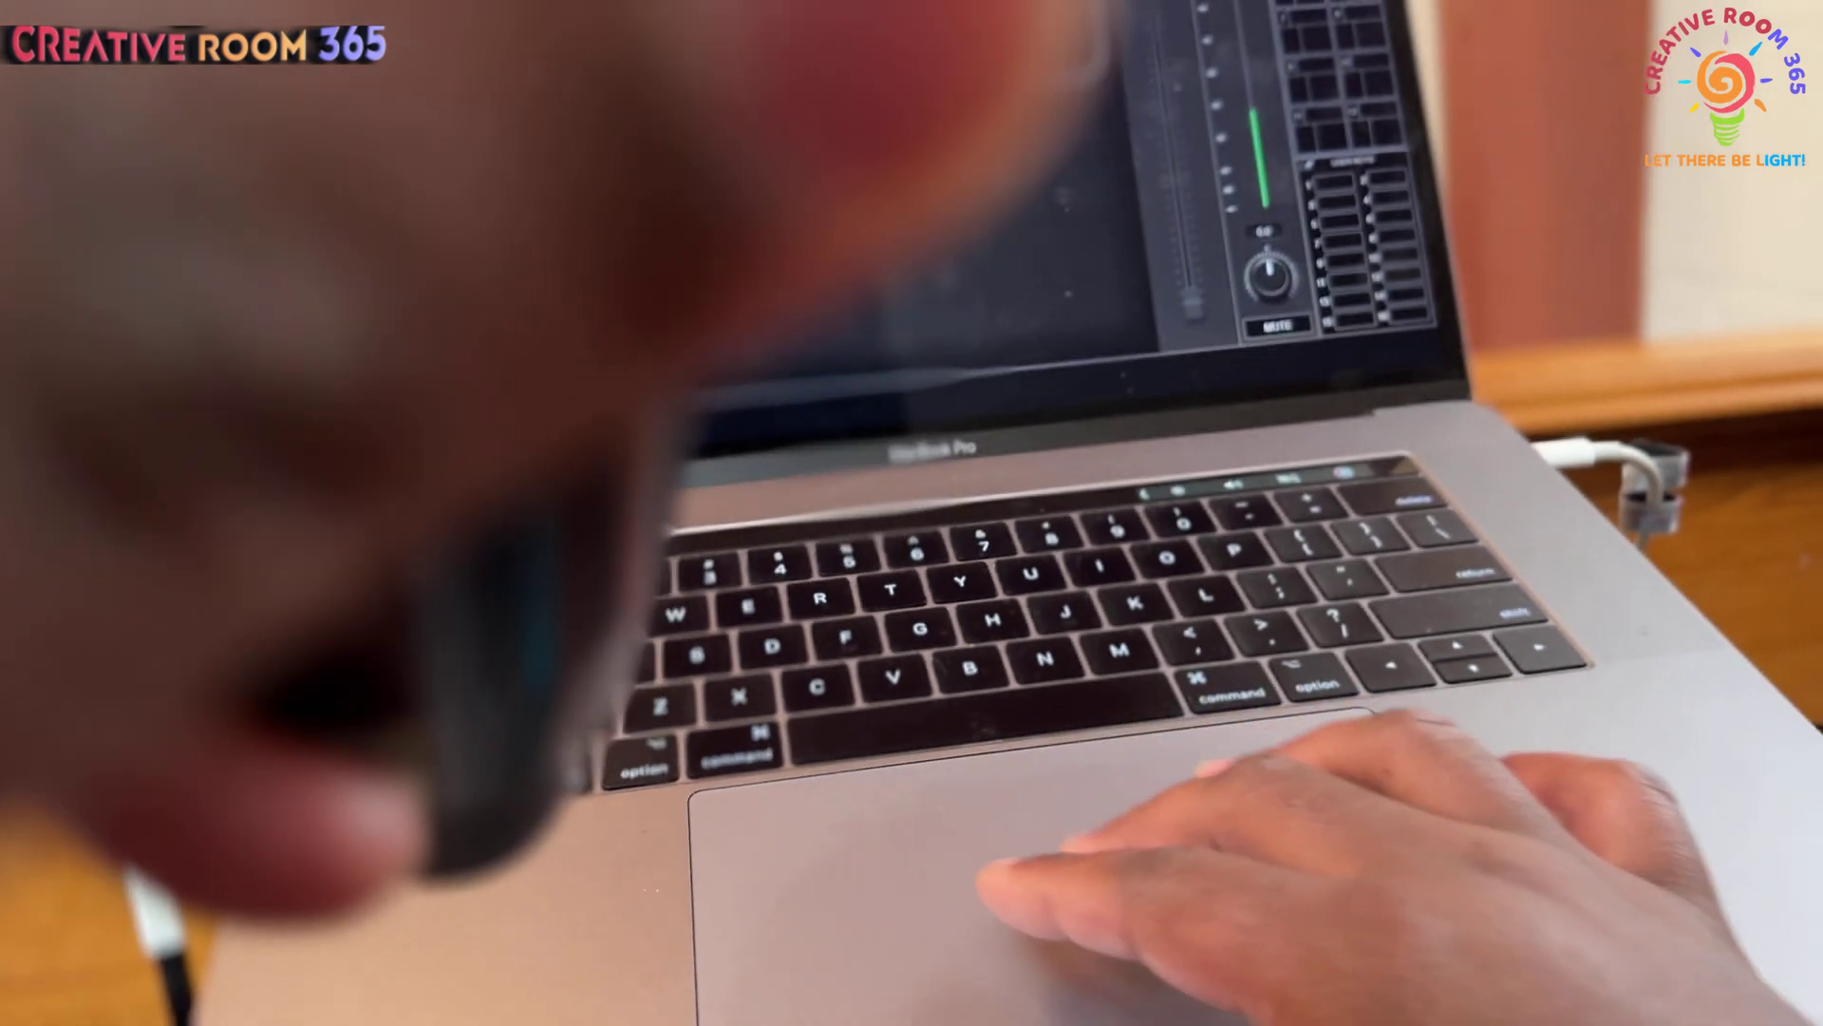